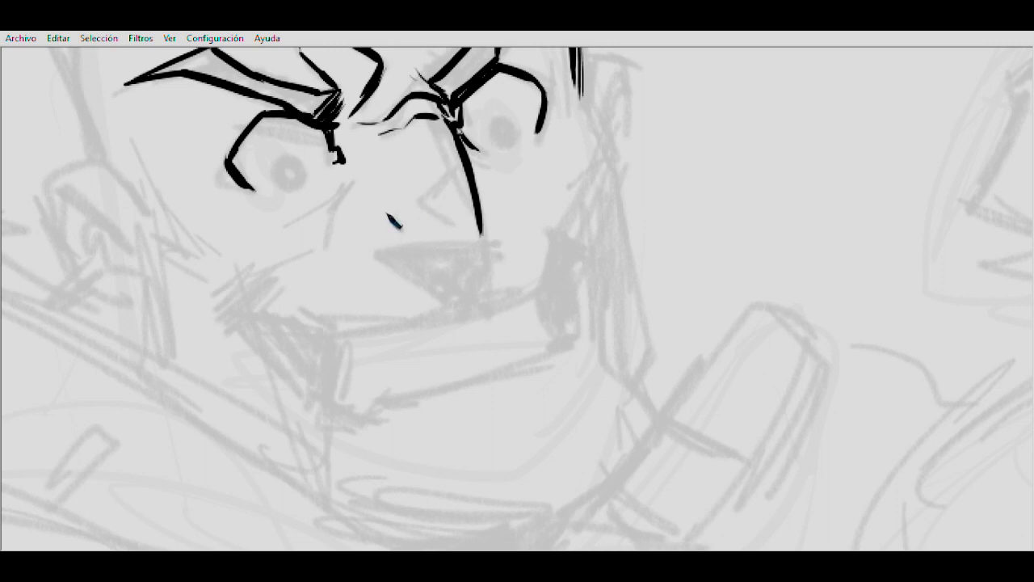
# - Ink the underside of the villain's nose, with the angular crease on its side
pyautogui.moveTo(383, 232)
pyautogui.mouseDown()
pyautogui.moveTo(408, 255)
pyautogui.moveTo(482, 240)
pyautogui.mouseUp()
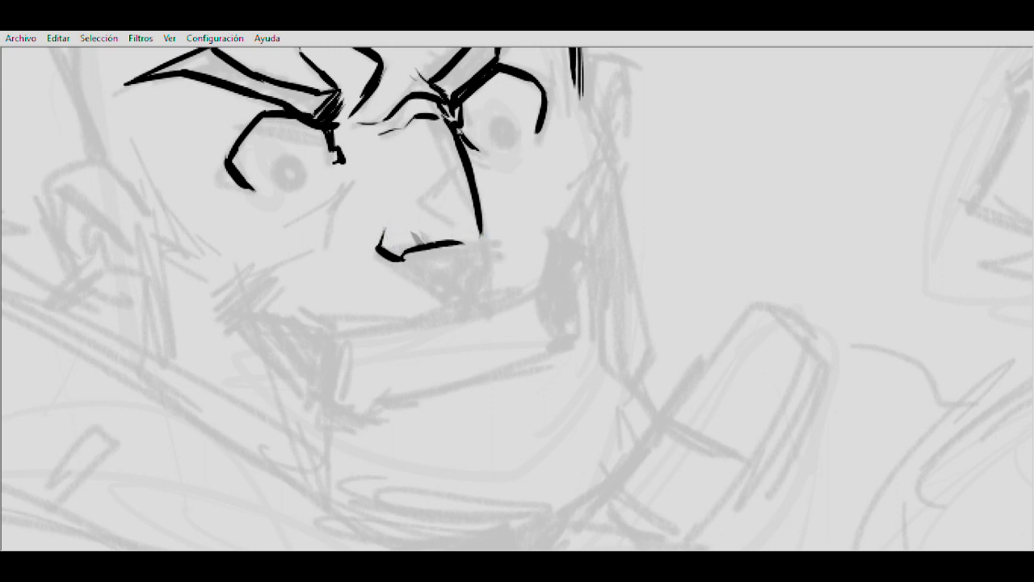
pyautogui.moveTo(434, 194)
pyautogui.mouseDown()
pyautogui.moveTo(453, 222)
pyautogui.moveTo(468, 194)
pyautogui.mouseUp()
pyautogui.moveTo(397, 195); pyautogui.dragTo(380, 244)
# - Ink the far side of the face from temple to jaw with hatched accents, and the crease below the near eye
pyautogui.moveTo(671, 141)
pyautogui.mouseDown()
pyautogui.moveTo(624, 171)
pyautogui.moveTo(540, 260)
pyautogui.mouseUp()
pyautogui.moveTo(521, 201)
pyautogui.mouseDown()
pyautogui.moveTo(559, 259)
pyautogui.moveTo(546, 301)
pyautogui.moveTo(555, 214)
pyautogui.moveTo(524, 223)
pyautogui.moveTo(517, 257)
pyautogui.mouseUp()
pyautogui.moveTo(538, 183); pyautogui.dragTo(517, 271)
pyautogui.moveTo(539, 202)
pyautogui.mouseDown()
pyautogui.moveTo(527, 166)
pyautogui.moveTo(551, 262)
pyautogui.mouseUp()
pyautogui.moveTo(525, 166)
pyautogui.mouseDown()
pyautogui.moveTo(563, 336)
pyautogui.moveTo(513, 276)
pyautogui.mouseUp()
pyautogui.moveTo(496, 214)
pyautogui.mouseDown()
pyautogui.moveTo(512, 297)
pyautogui.moveTo(507, 216)
pyautogui.moveTo(521, 292)
pyautogui.moveTo(498, 210)
pyautogui.moveTo(520, 291)
pyautogui.mouseUp()
pyautogui.moveTo(321, 176); pyautogui.dragTo(402, 273)
# - Ink the upper curve of the near ear and the adjoining side of the bald head
pyautogui.moveTo(162, 199); pyautogui.dragTo(380, 328)
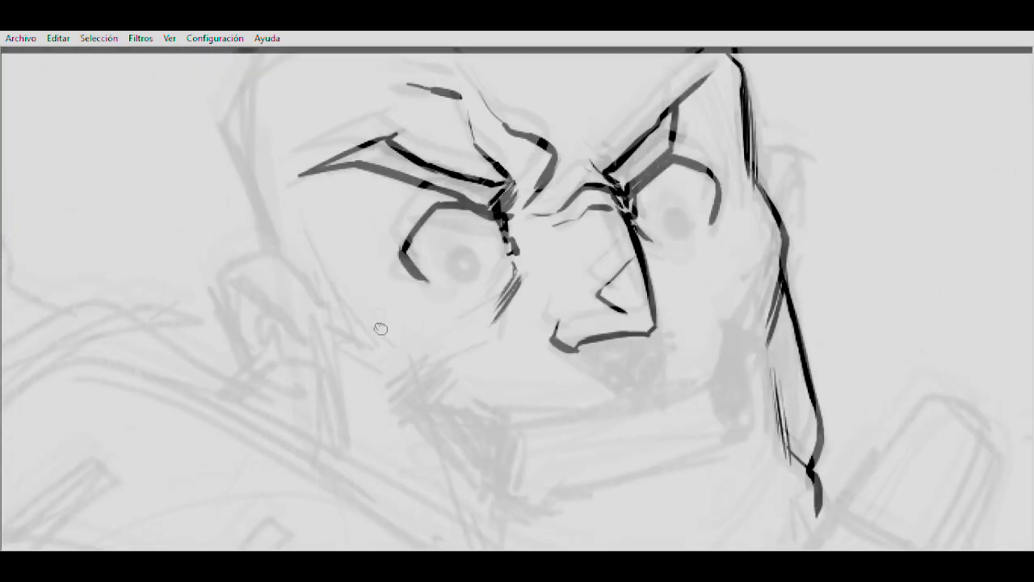
pyautogui.moveTo(220, 283)
pyautogui.mouseDown()
pyautogui.moveTo(262, 251)
pyautogui.moveTo(319, 285)
pyautogui.mouseUp()
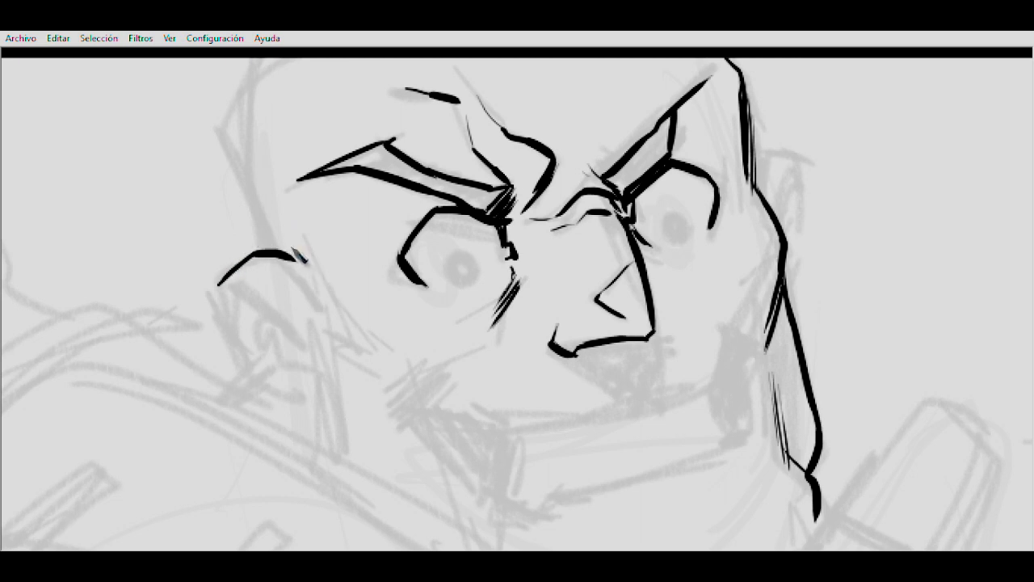
pyautogui.moveTo(275, 214); pyautogui.dragTo(309, 278)
pyautogui.moveTo(311, 117)
pyautogui.mouseDown()
pyautogui.moveTo(268, 188)
pyautogui.moveTo(267, 231)
pyautogui.mouseUp()
pyautogui.moveTo(274, 188)
pyautogui.mouseDown()
pyautogui.moveTo(290, 274)
pyautogui.moveTo(305, 294)
pyautogui.mouseUp()
pyautogui.moveTo(273, 206)
pyautogui.mouseDown()
pyautogui.moveTo(288, 283)
pyautogui.moveTo(311, 305)
pyautogui.mouseUp()
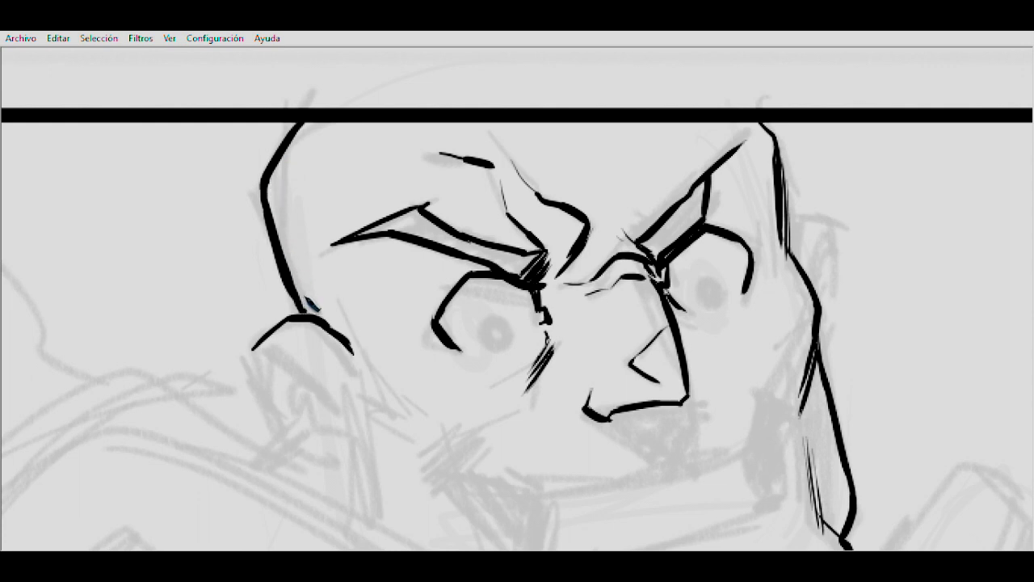
# - Ink the near ear's outer edge and its inner fold, redrawing the fold once
pyautogui.scroll(-3, 318, 288)
pyautogui.moveTo(279, 195); pyautogui.dragTo(301, 280)
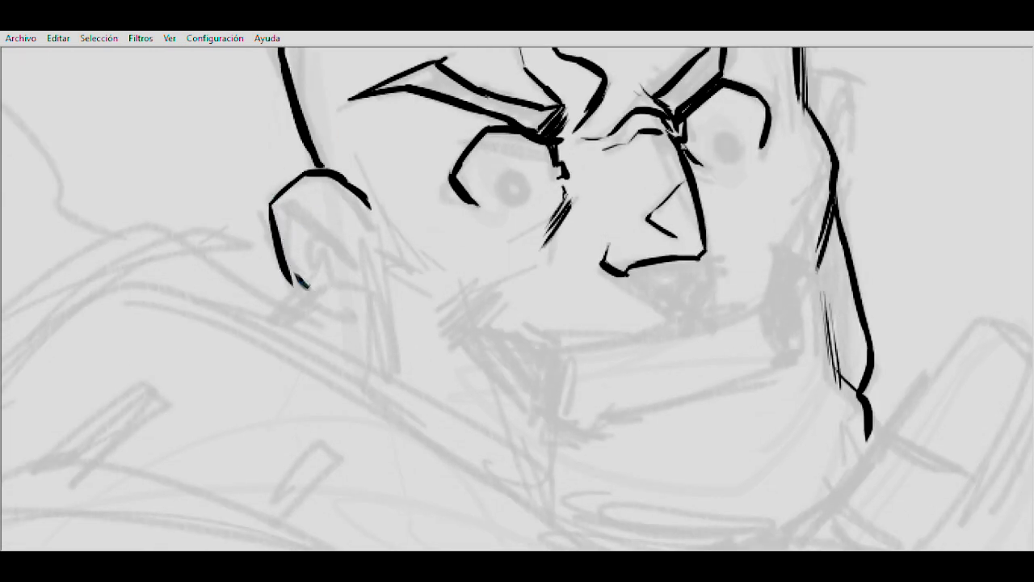
pyautogui.moveTo(281, 202); pyautogui.dragTo(348, 248)
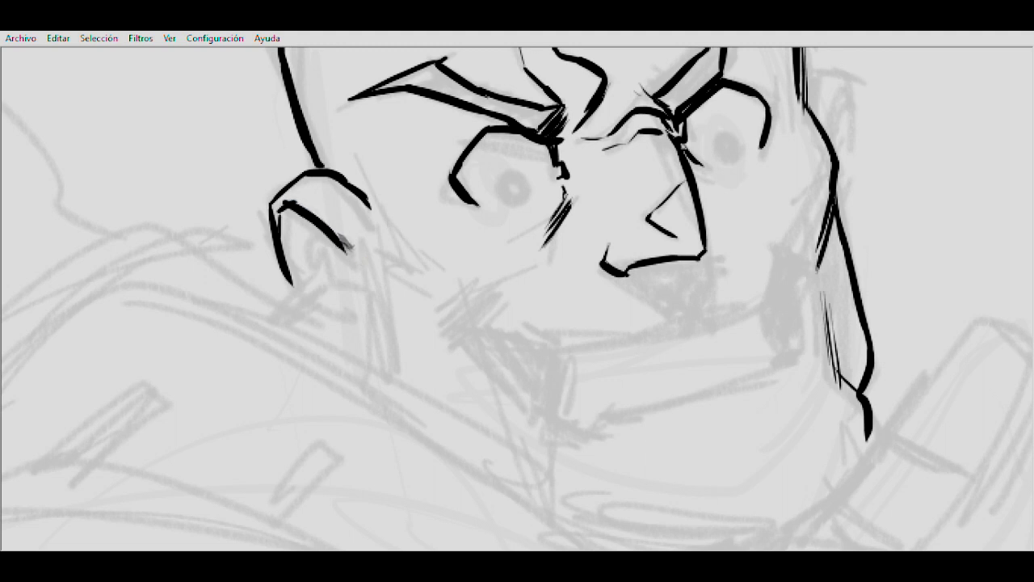
pyautogui.hotkey('ctrl', 'z')
pyautogui.moveTo(285, 205)
pyautogui.mouseDown()
pyautogui.moveTo(350, 260)
pyautogui.moveTo(331, 227)
pyautogui.moveTo(341, 240)
pyautogui.moveTo(310, 244)
pyautogui.moveTo(328, 284)
pyautogui.moveTo(335, 229)
pyautogui.moveTo(322, 241)
pyautogui.moveTo(329, 273)
pyautogui.mouseUp()
pyautogui.moveTo(342, 229); pyautogui.dragTo(356, 252)
# - Ink the near ear's inner details and lobe, plus the cheek line and the hatched crease at the mouth corner
pyautogui.moveTo(517, 242); pyautogui.dragTo(488, 256)
pyautogui.moveTo(312, 178); pyautogui.dragTo(341, 251)
pyautogui.moveTo(356, 252); pyautogui.dragTo(378, 268)
pyautogui.moveTo(312, 198)
pyautogui.mouseDown()
pyautogui.moveTo(393, 284)
pyautogui.moveTo(419, 257)
pyautogui.moveTo(380, 301)
pyautogui.mouseUp()
pyautogui.moveTo(414, 260); pyautogui.dragTo(443, 234)
# - Outline the shadow beneath the nose and fill it solid black
pyautogui.hscroll(3, 461, 242)
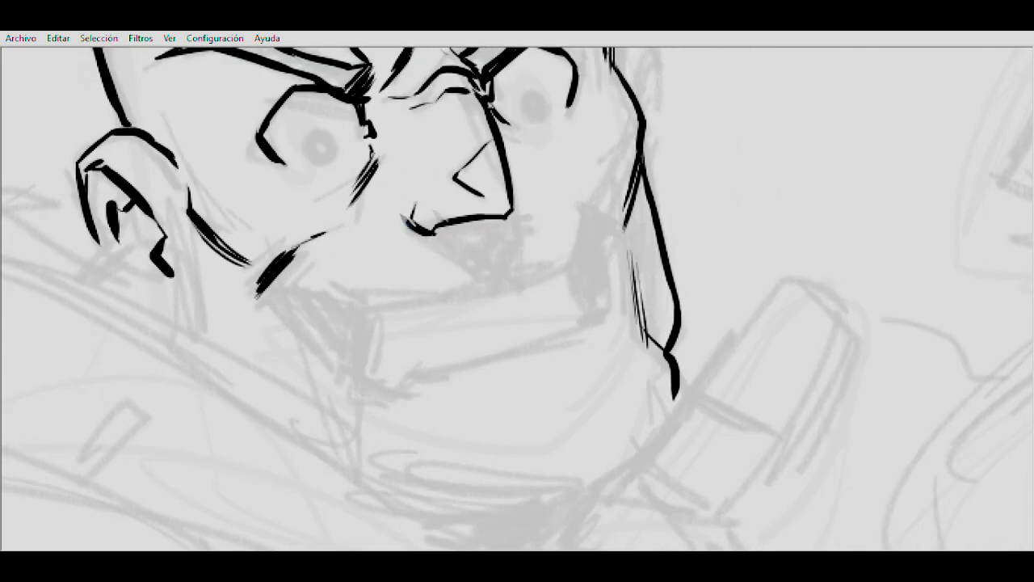
pyautogui.moveTo(441, 230); pyautogui.dragTo(501, 270)
pyautogui.moveTo(511, 212)
pyautogui.mouseDown()
pyautogui.moveTo(518, 272)
pyautogui.moveTo(485, 276)
pyautogui.mouseUp()
pyautogui.click(477, 232)
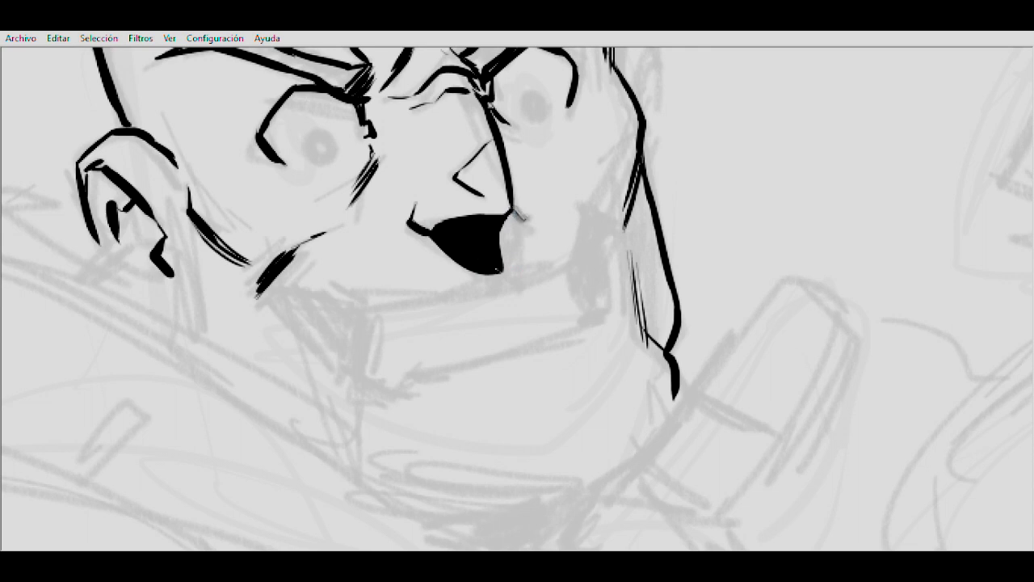
# - Ink the upper edge of the wide grin from the near cheek to its upturned far corner
pyautogui.scroll(-1, 509, 263)
pyautogui.moveTo(572, 191)
pyautogui.mouseDown()
pyautogui.moveTo(610, 199)
pyautogui.moveTo(585, 185)
pyautogui.moveTo(598, 192)
pyautogui.moveTo(568, 247)
pyautogui.mouseUp()
pyautogui.moveTo(375, 256); pyautogui.dragTo(414, 223)
pyautogui.moveTo(323, 223)
pyautogui.mouseDown()
pyautogui.moveTo(422, 254)
pyautogui.moveTo(501, 243)
pyautogui.mouseUp()
pyautogui.moveTo(604, 213)
pyautogui.mouseDown()
pyautogui.moveTo(475, 231)
pyautogui.moveTo(613, 212)
pyautogui.moveTo(485, 241)
pyautogui.mouseUp()
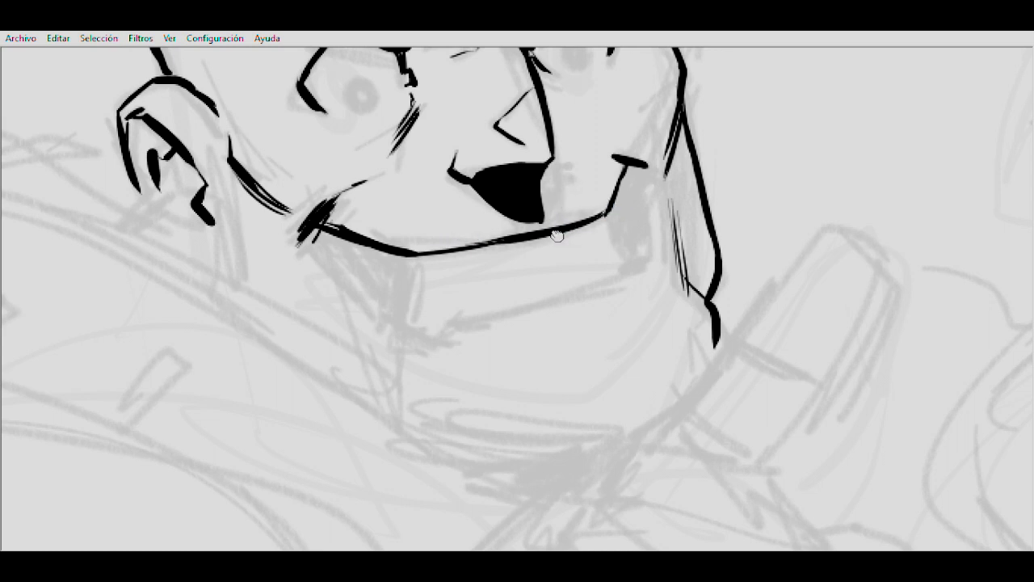
# - Ink the far corner of the grin with its inner fold and lower hook
pyautogui.moveTo(556, 233); pyautogui.dragTo(521, 208)
pyautogui.moveTo(598, 136); pyautogui.dragTo(604, 236)
pyautogui.moveTo(520, 281); pyautogui.dragTo(507, 277)
pyautogui.moveTo(576, 161)
pyautogui.mouseDown()
pyautogui.moveTo(563, 214)
pyautogui.moveTo(565, 184)
pyautogui.mouseUp()
# - Ink the tooth and gum marks in the grin's near corner and the mouth's lower outline
pyautogui.moveTo(383, 202)
pyautogui.mouseDown()
pyautogui.moveTo(408, 242)
pyautogui.moveTo(422, 230)
pyautogui.mouseUp()
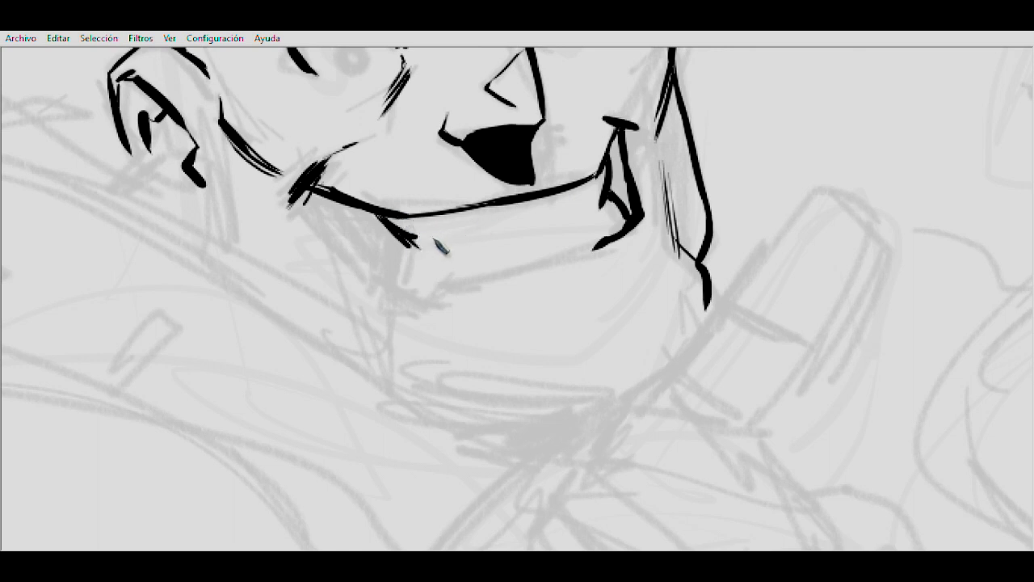
pyautogui.hotkey('ctrl', 'z')
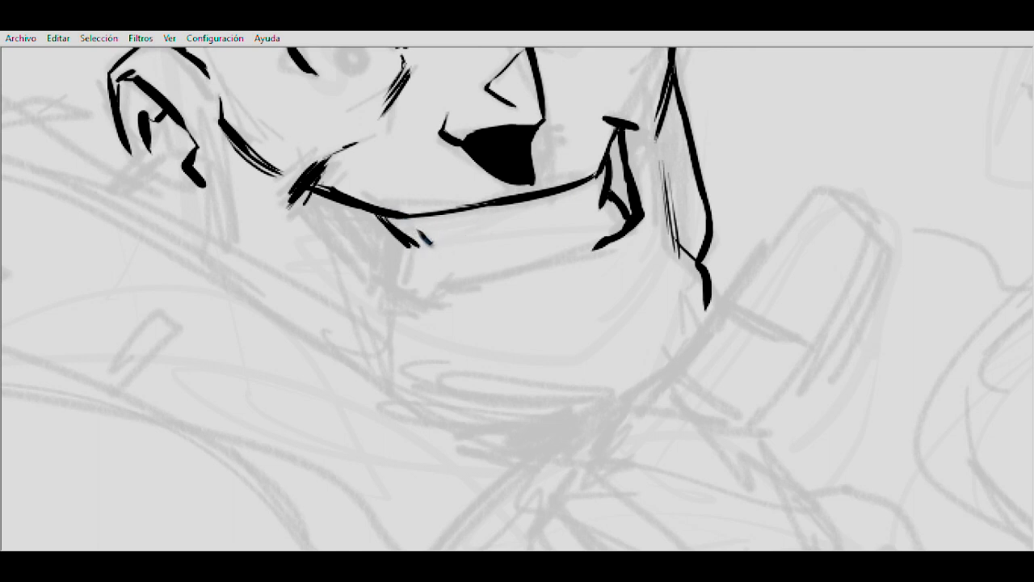
pyautogui.moveTo(420, 240)
pyautogui.mouseDown()
pyautogui.moveTo(448, 245)
pyautogui.moveTo(415, 247)
pyautogui.moveTo(407, 259)
pyautogui.moveTo(378, 254)
pyautogui.mouseUp()
pyautogui.moveTo(360, 211); pyautogui.dragTo(381, 234)
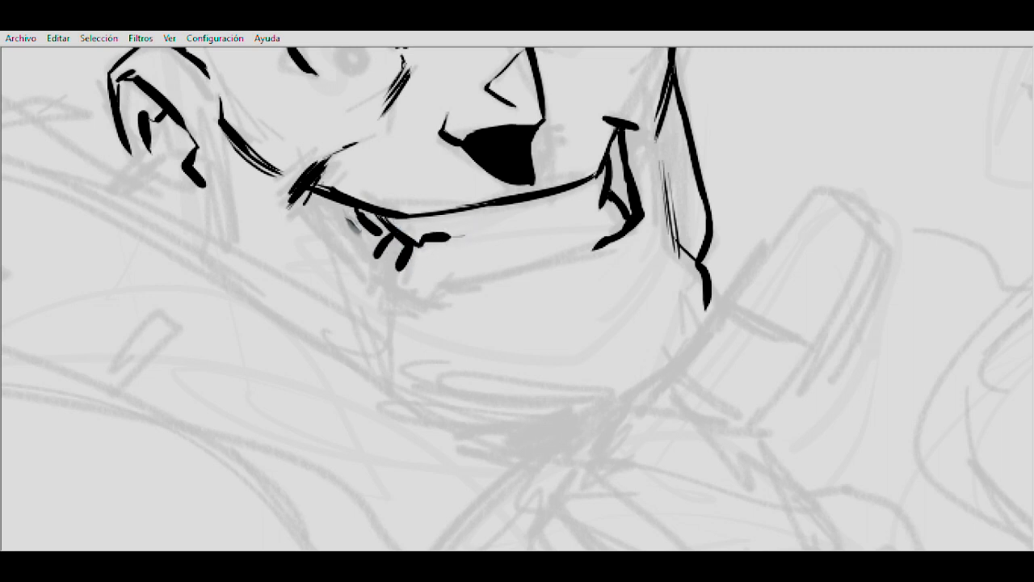
pyautogui.moveTo(316, 189); pyautogui.dragTo(387, 266)
pyautogui.moveTo(347, 230)
pyautogui.mouseDown()
pyautogui.moveTo(424, 299)
pyautogui.moveTo(497, 243)
pyautogui.moveTo(616, 214)
pyautogui.moveTo(610, 206)
pyautogui.moveTo(612, 234)
pyautogui.mouseUp()
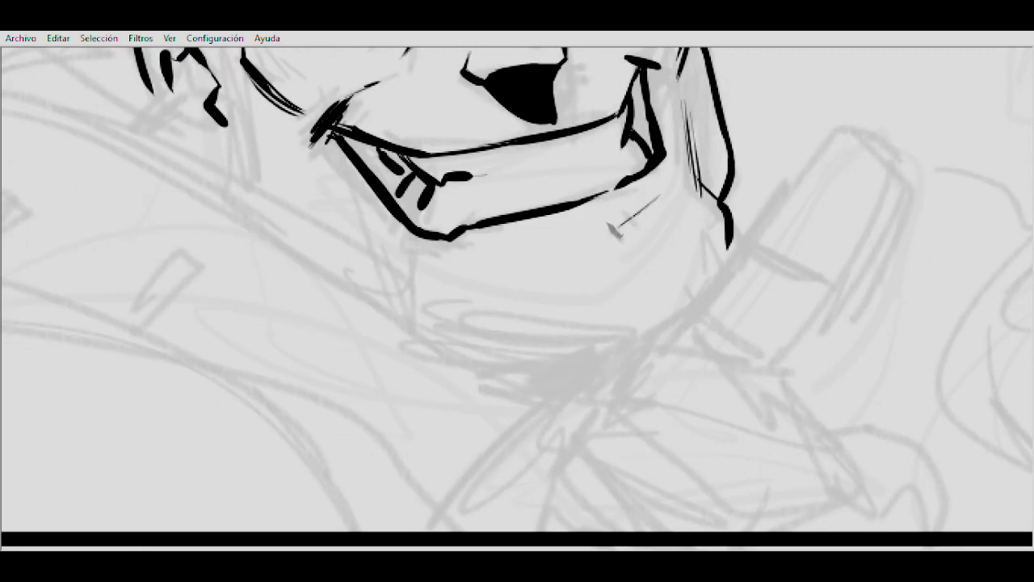
# - Hatch shading below the grin's far corner and at the lower edge of the jaw
pyautogui.moveTo(671, 192)
pyautogui.mouseDown()
pyautogui.moveTo(608, 235)
pyautogui.moveTo(513, 336)
pyautogui.mouseUp()
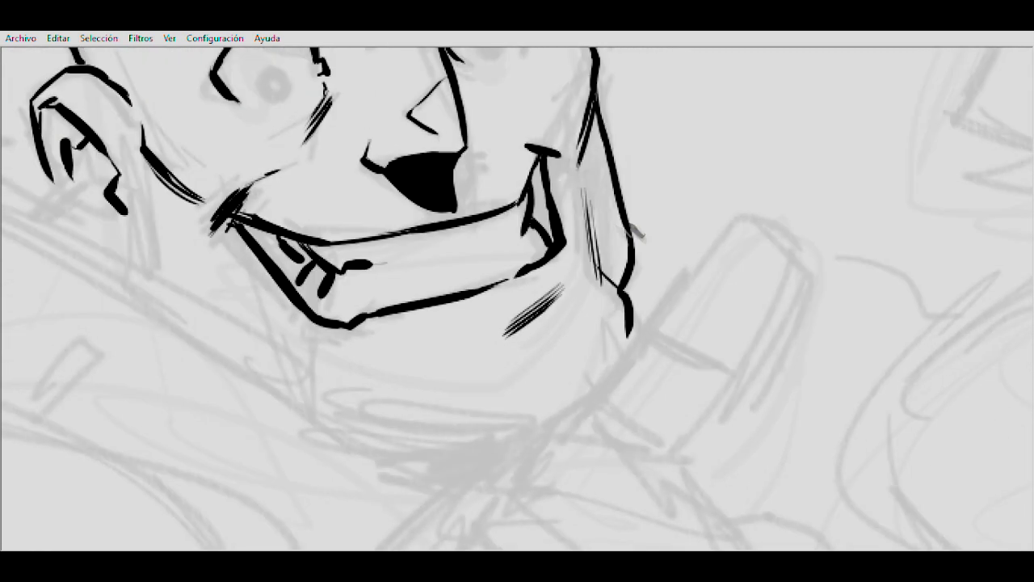
pyautogui.moveTo(630, 239); pyautogui.dragTo(609, 268)
pyautogui.moveTo(634, 246); pyautogui.dragTo(612, 274)
# - Ink small round irises in both eyes over the sketch
pyautogui.moveTo(617, 158); pyautogui.dragTo(602, 305)
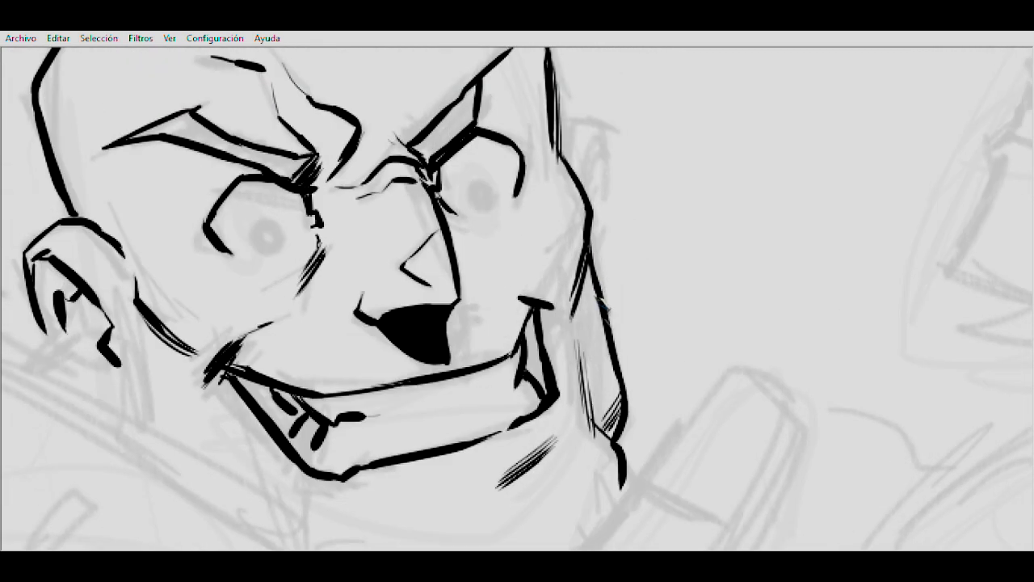
pyautogui.moveTo(471, 185)
pyautogui.mouseDown()
pyautogui.moveTo(468, 200)
pyautogui.moveTo(487, 194)
pyautogui.mouseUp()
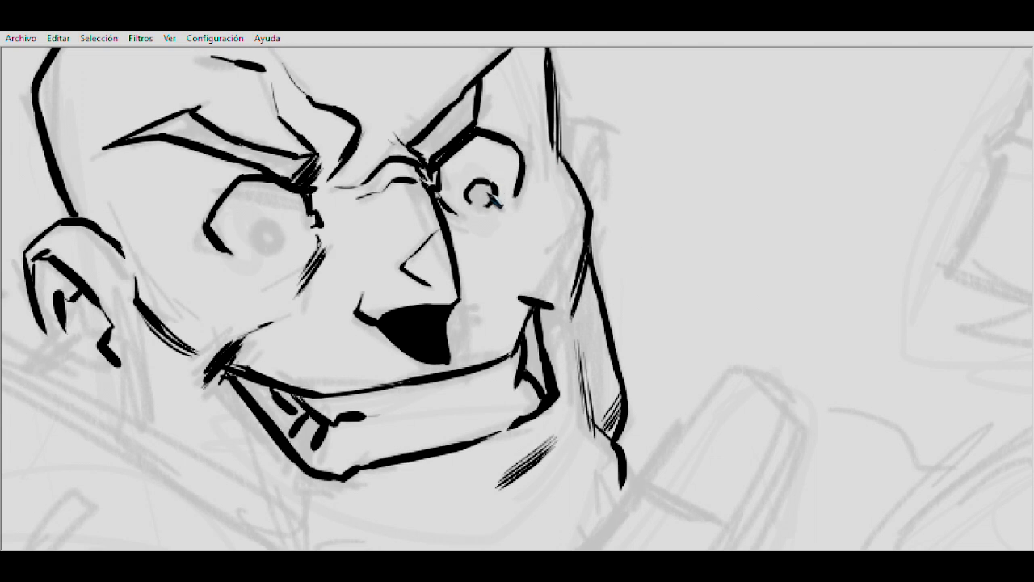
pyautogui.moveTo(267, 221)
pyautogui.mouseDown()
pyautogui.moveTo(260, 244)
pyautogui.moveTo(291, 226)
pyautogui.mouseUp()
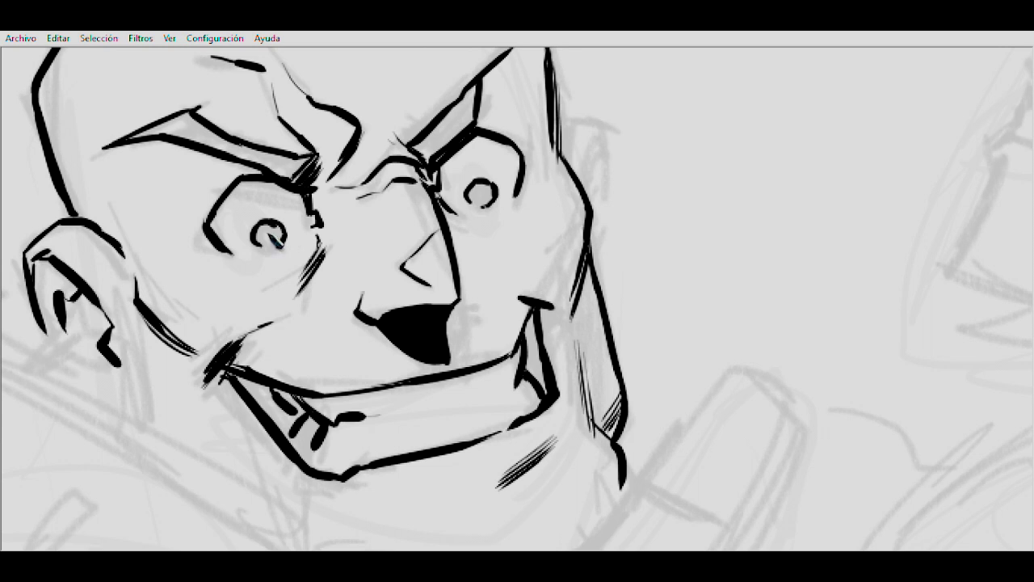
# - Ink the far ear's outline and inner folds, redoing the first inner stroke
pyautogui.moveTo(533, 162)
pyautogui.mouseDown()
pyautogui.moveTo(517, 174)
pyautogui.moveTo(554, 186)
pyautogui.moveTo(548, 246)
pyautogui.moveTo(521, 206)
pyautogui.mouseUp()
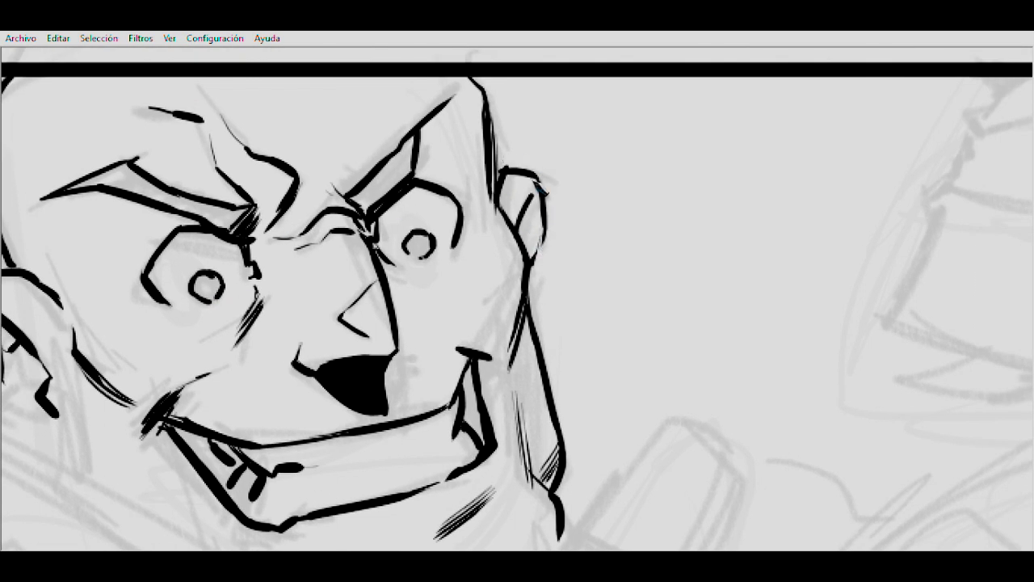
pyautogui.hotkey('ctrl', 'z')
pyautogui.moveTo(543, 242)
pyautogui.mouseDown()
pyautogui.moveTo(535, 212)
pyautogui.moveTo(557, 220)
pyautogui.mouseUp()
pyautogui.moveTo(533, 185); pyautogui.dragTo(539, 216)
# - Hatch shading on the far temple and cheek, and ink the broken wrinkle line below the far eye
pyautogui.moveTo(517, 166); pyautogui.dragTo(489, 226)
pyautogui.moveTo(513, 194)
pyautogui.mouseDown()
pyautogui.moveTo(489, 243)
pyautogui.moveTo(501, 254)
pyautogui.mouseUp()
pyautogui.moveTo(528, 300); pyautogui.dragTo(544, 242)
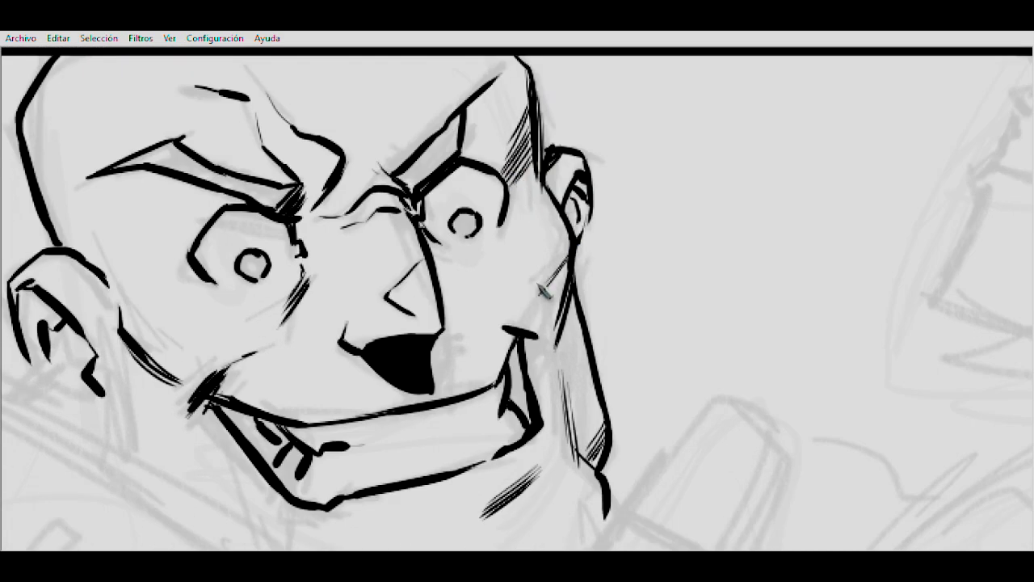
pyautogui.moveTo(467, 267); pyautogui.dragTo(501, 289)
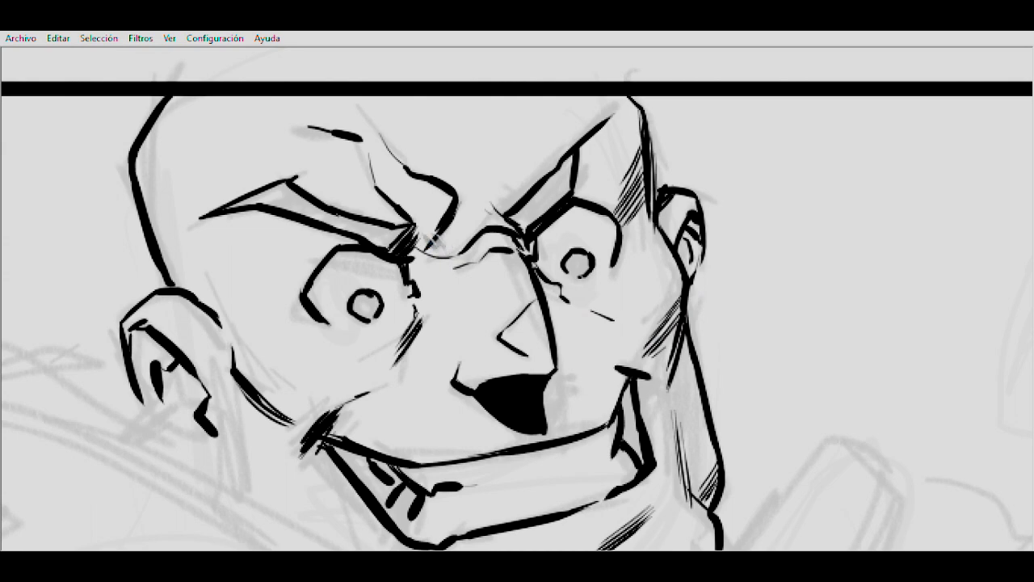
# - Hatch shading across the nose bridge between the eyebrows
pyautogui.moveTo(444, 236); pyautogui.dragTo(420, 274)
pyautogui.moveTo(456, 242); pyautogui.dragTo(428, 274)
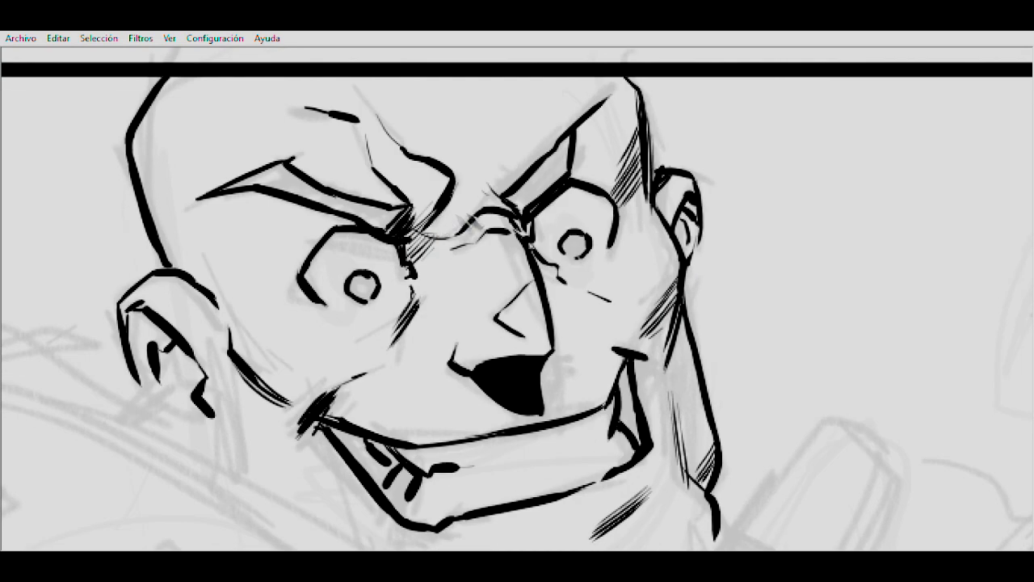
pyautogui.moveTo(481, 215); pyautogui.dragTo(430, 239)
pyautogui.moveTo(494, 199); pyautogui.dragTo(451, 234)
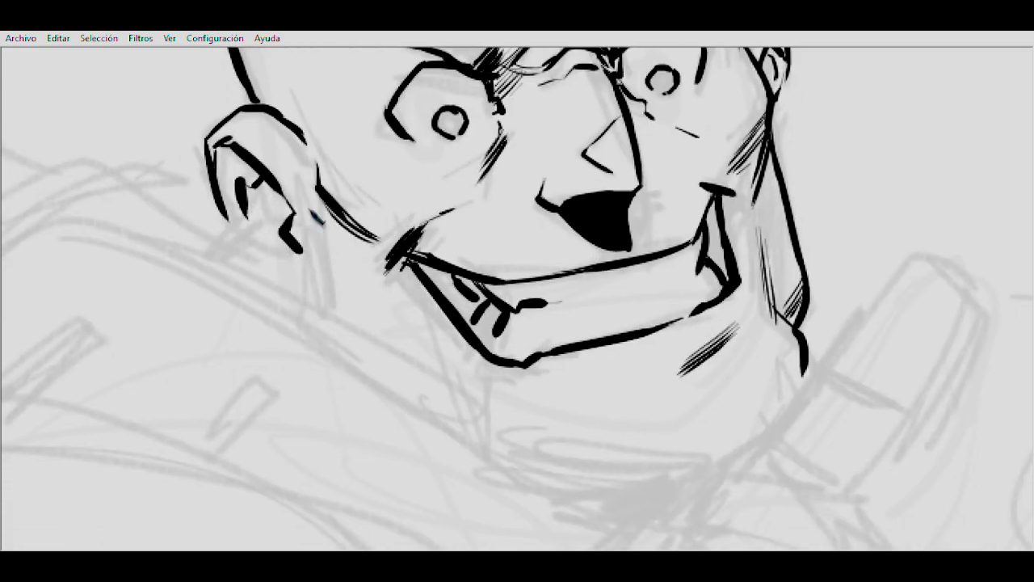
# - Ink the neck line below the near ear and a short neck stroke beneath the chin
pyautogui.moveTo(314, 215); pyautogui.dragTo(327, 300)
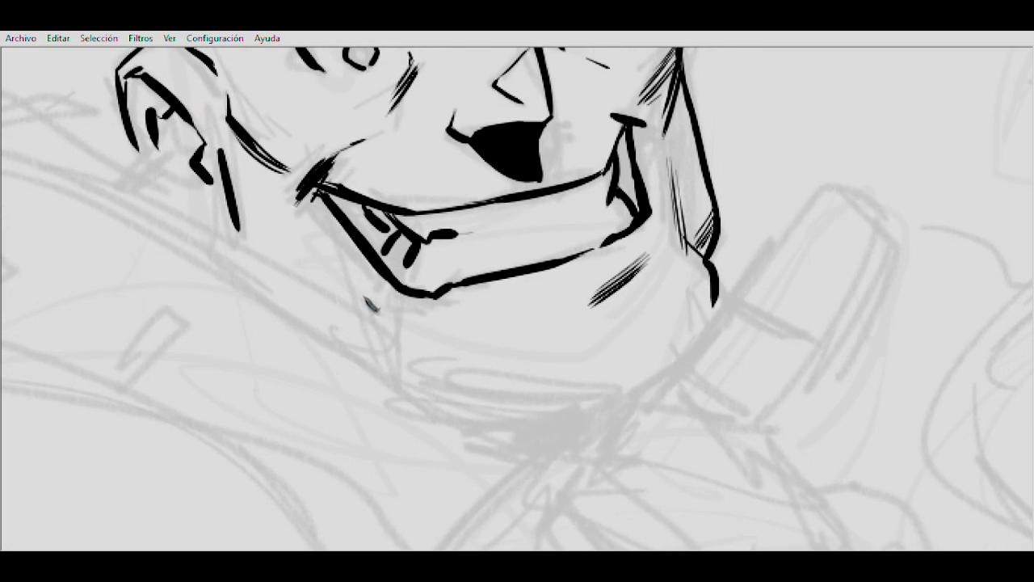
pyautogui.scroll(-3, 453, 267)
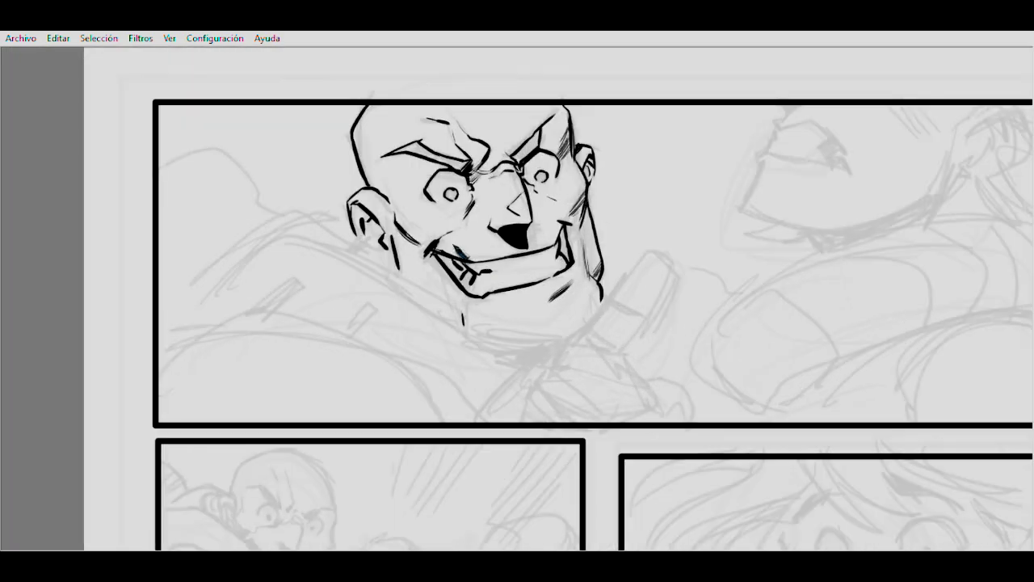
pyautogui.scroll(2, 517, 299)
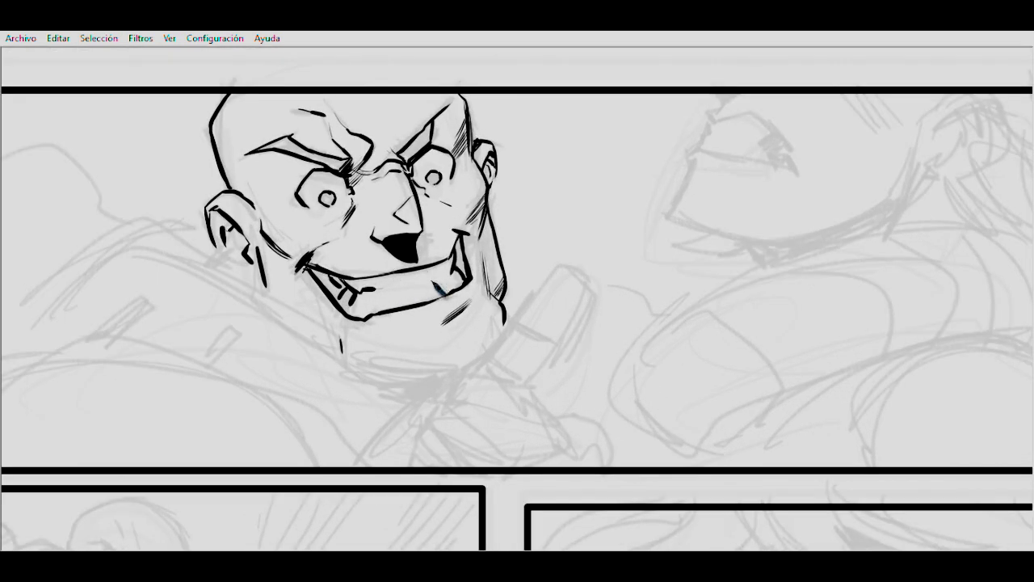
pyautogui.scroll(-2, 314, 222)
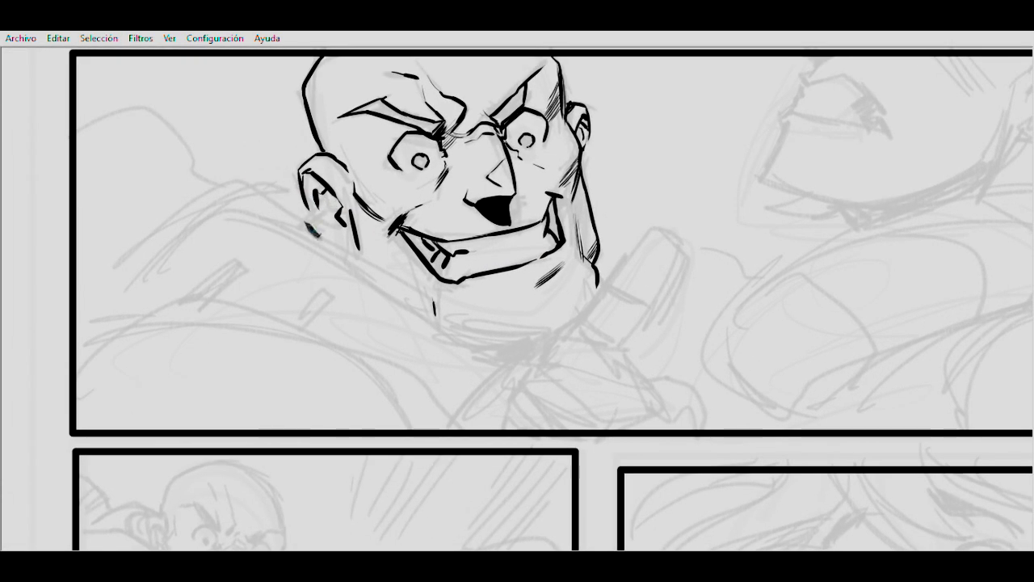
# - Ink the rounded form behind the near shoulder, starting at the panel's left border
pyautogui.scroll(2, 266, 152)
pyautogui.moveTo(173, 189)
pyautogui.mouseDown()
pyautogui.moveTo(296, 185)
pyautogui.moveTo(322, 249)
pyautogui.mouseUp()
pyautogui.scroll(-2, 269, 171)
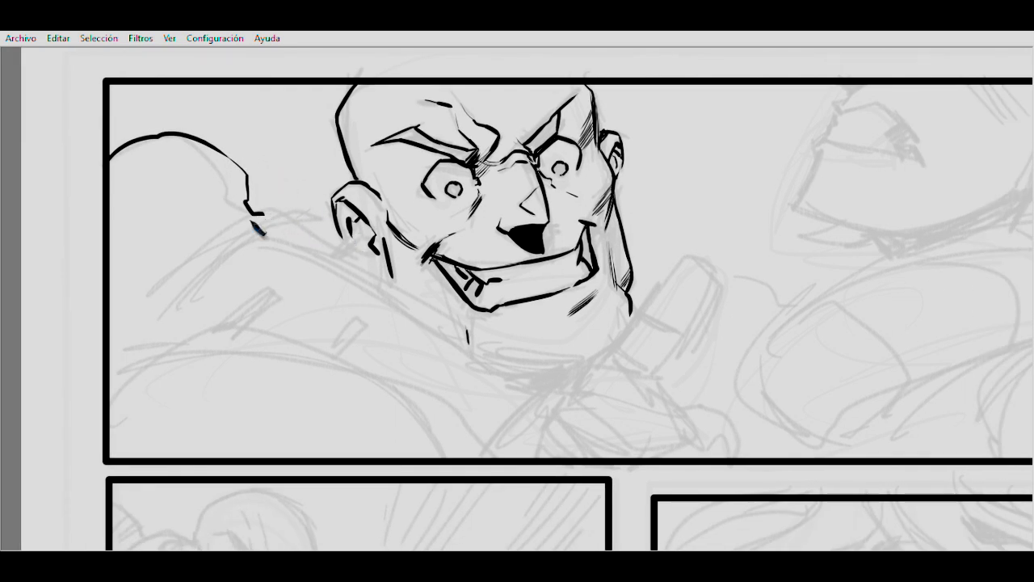
# - Ink the long near shoulder contour from the upper arm over to the area below the chin
pyautogui.moveTo(152, 311)
pyautogui.mouseDown()
pyautogui.moveTo(259, 234)
pyautogui.moveTo(309, 226)
pyautogui.moveTo(365, 260)
pyautogui.mouseUp()
pyautogui.scroll(-2, 267, 230)
pyautogui.hscroll(1, 366, 260)
pyautogui.moveTo(315, 236)
pyautogui.mouseDown()
pyautogui.moveTo(433, 285)
pyautogui.moveTo(394, 297)
pyautogui.moveTo(471, 356)
pyautogui.mouseUp()
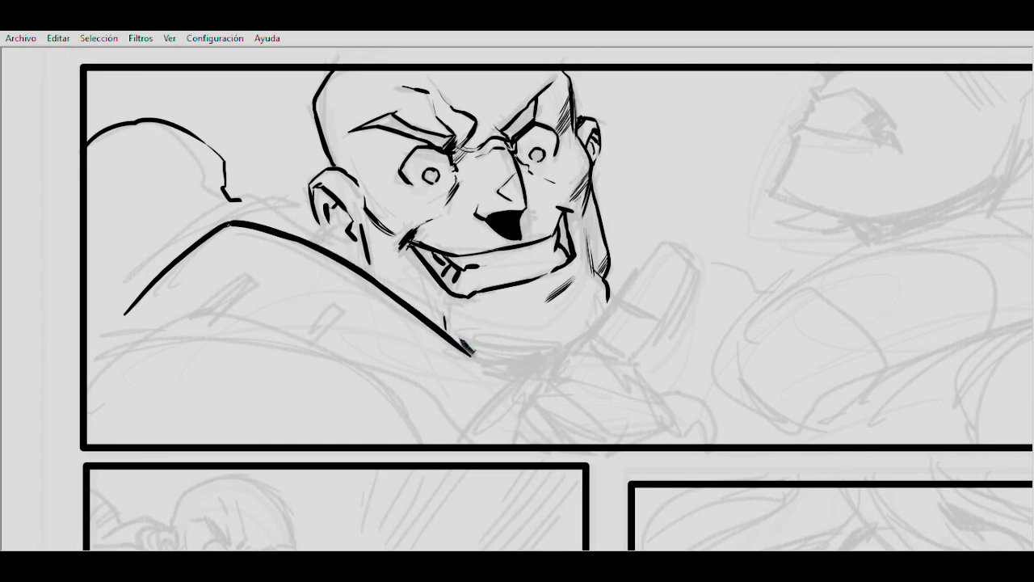
pyautogui.scroll(-3, 471, 356)
pyautogui.hscroll(3, 471, 356)
pyautogui.moveTo(380, 260); pyautogui.dragTo(421, 315)
pyautogui.hscroll(-3, 404, 267)
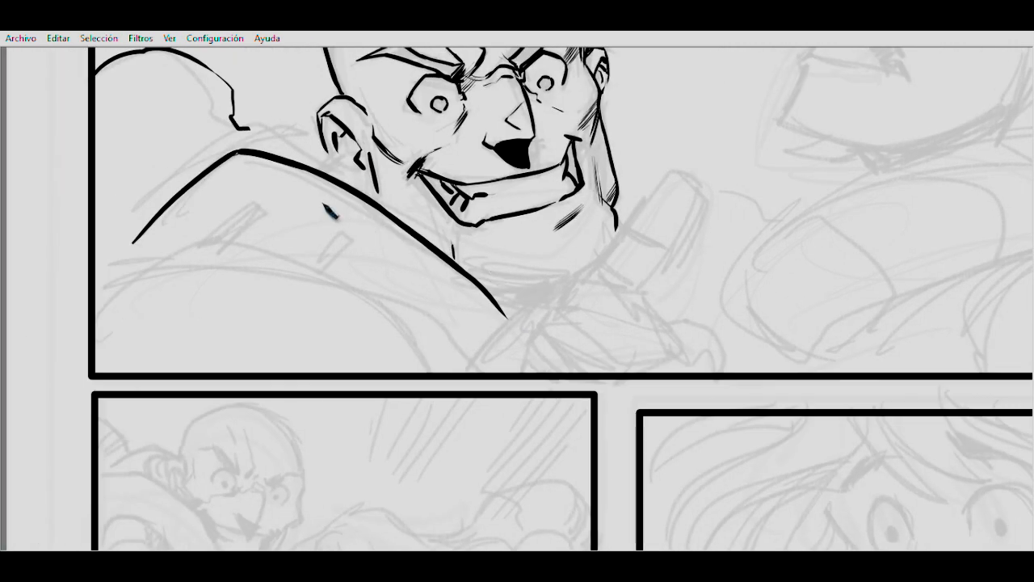
# - Ink the narrow slot detail on the near shoulder and a short fold line beside it
pyautogui.moveTo(208, 241)
pyautogui.mouseDown()
pyautogui.moveTo(264, 195)
pyautogui.moveTo(272, 207)
pyautogui.mouseUp()
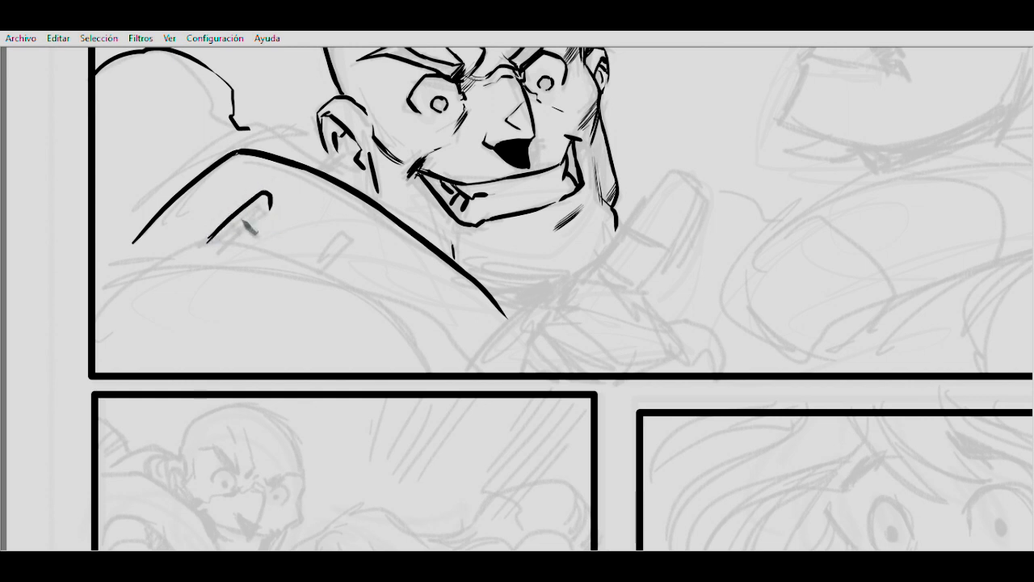
pyautogui.moveTo(273, 203); pyautogui.dragTo(234, 239)
pyautogui.moveTo(267, 201); pyautogui.dragTo(235, 227)
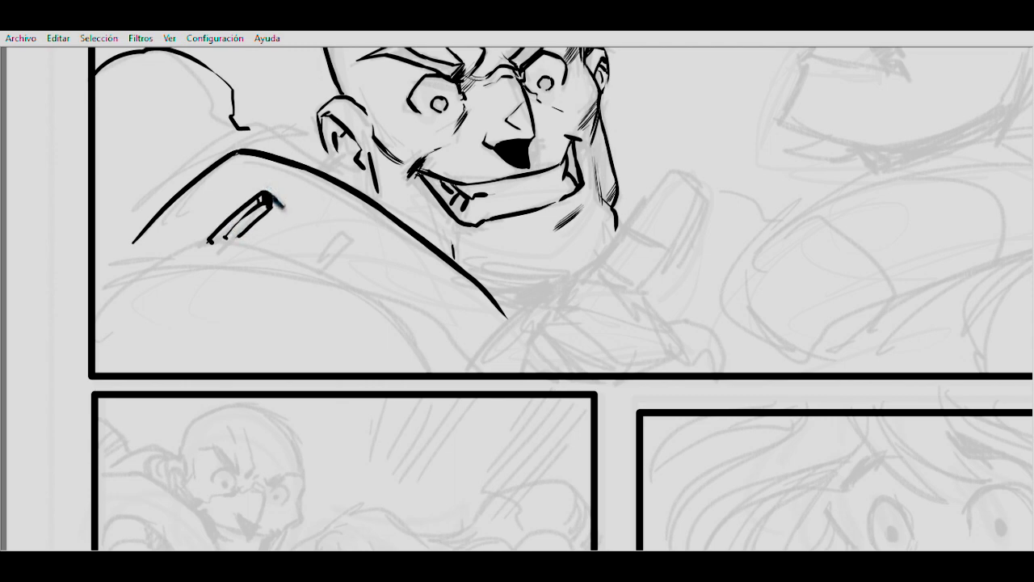
pyautogui.hscroll(1, 317, 192)
pyautogui.scroll(2, 336, 173)
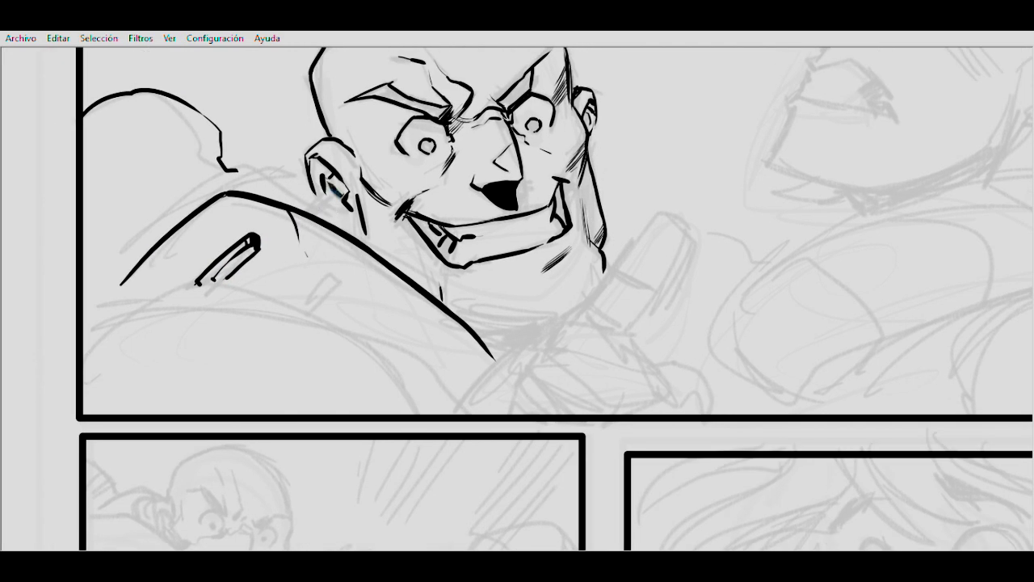
# - Hatch the neck below the near ear and ink the chin curve up to the far jaw
pyautogui.moveTo(327, 195)
pyautogui.mouseDown()
pyautogui.moveTo(370, 215)
pyautogui.moveTo(356, 223)
pyautogui.mouseUp()
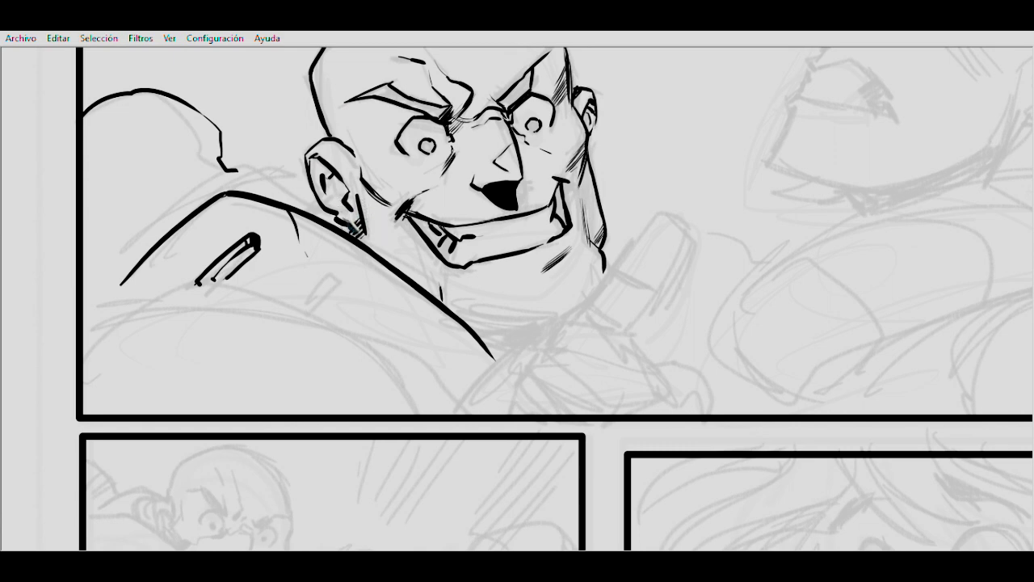
pyautogui.moveTo(396, 214); pyautogui.dragTo(305, 181)
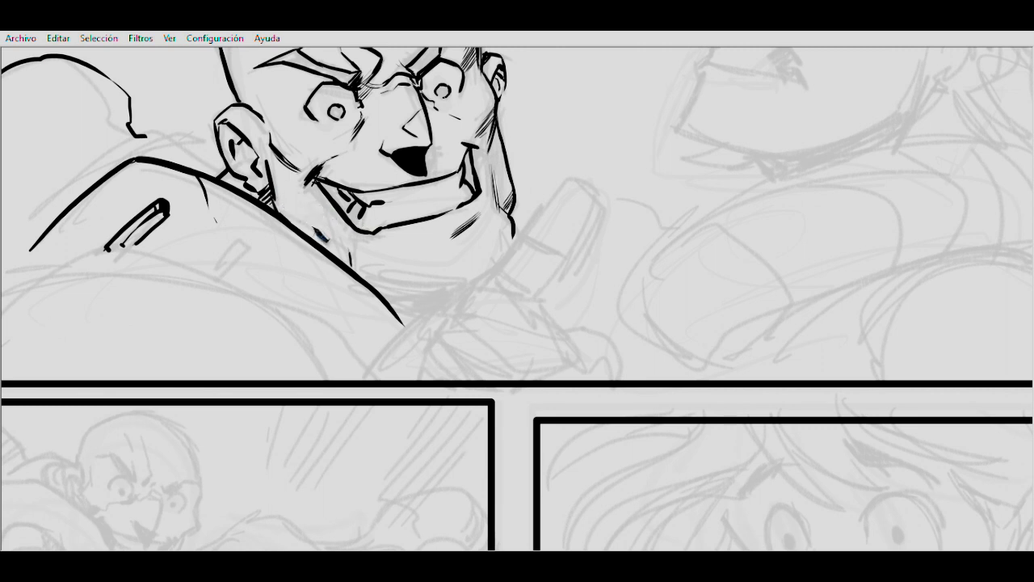
pyautogui.moveTo(342, 258)
pyautogui.mouseDown()
pyautogui.moveTo(315, 215)
pyautogui.moveTo(362, 248)
pyautogui.moveTo(474, 191)
pyautogui.mouseUp()
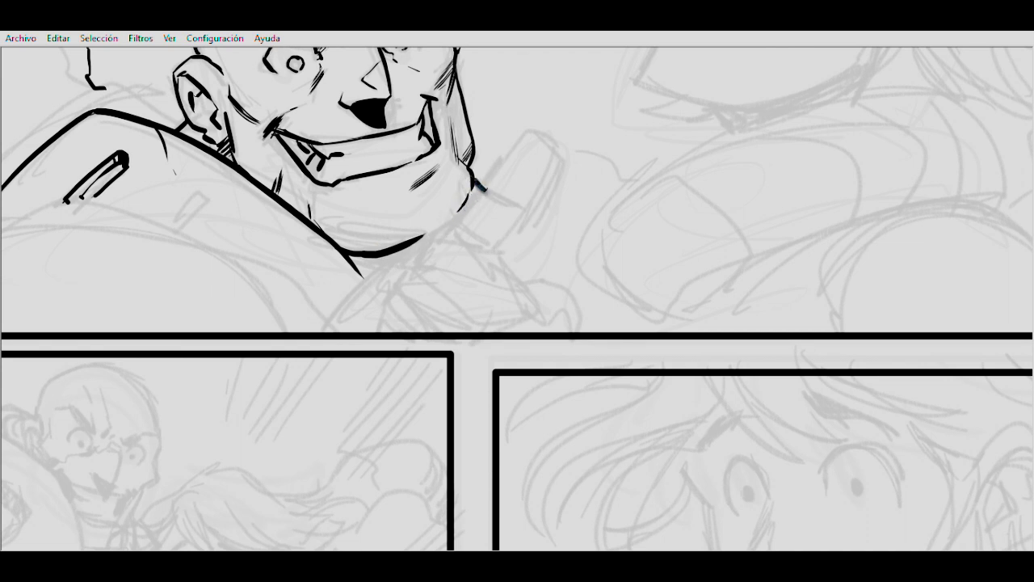
# - Close the far jaw contour and ink the collar folds and the thick finger below the chin, with hatching at its tip
pyautogui.moveTo(458, 212); pyautogui.dragTo(474, 174)
pyautogui.moveTo(344, 294)
pyautogui.mouseDown()
pyautogui.moveTo(439, 199)
pyautogui.moveTo(406, 279)
pyautogui.moveTo(441, 212)
pyautogui.moveTo(428, 242)
pyautogui.moveTo(473, 285)
pyautogui.moveTo(449, 327)
pyautogui.moveTo(491, 305)
pyautogui.moveTo(537, 355)
pyautogui.moveTo(531, 366)
pyautogui.mouseUp()
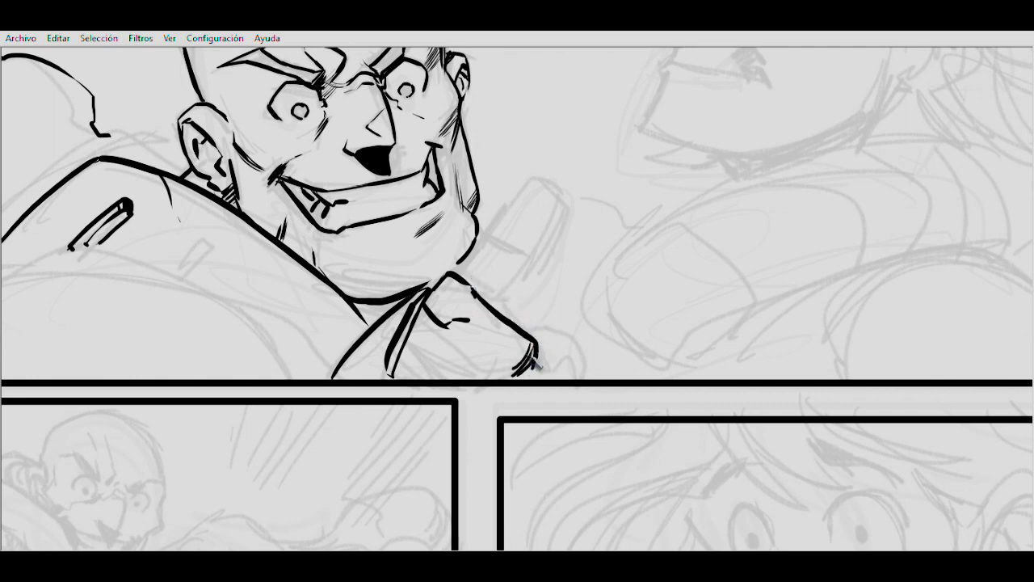
pyautogui.moveTo(445, 343); pyautogui.dragTo(498, 373)
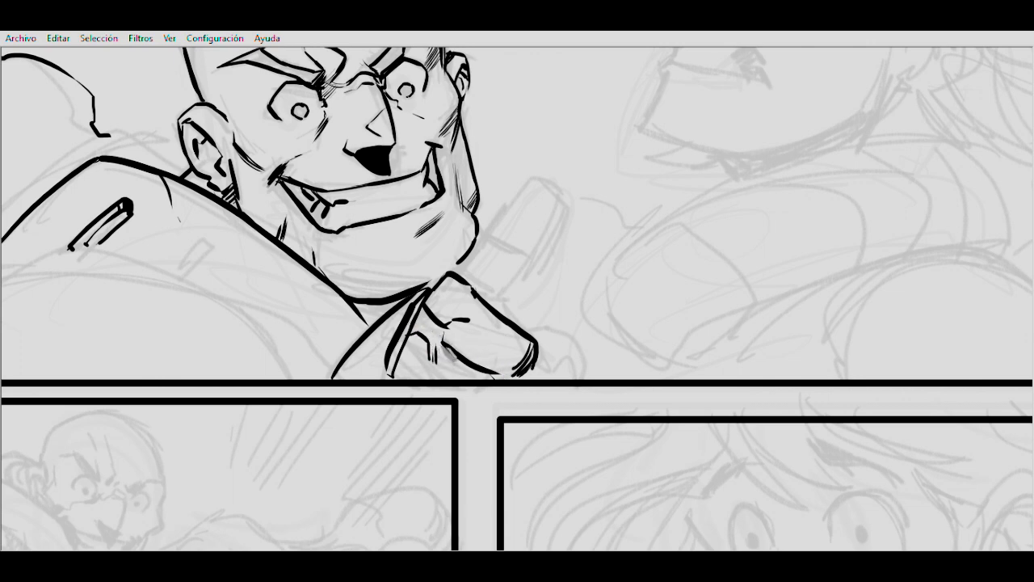
# - Ink the raised finger beside the far jaw with its lower segment, and continue the hand's outer contour down to the panel's lower border
pyautogui.scroll(1, 459, 310)
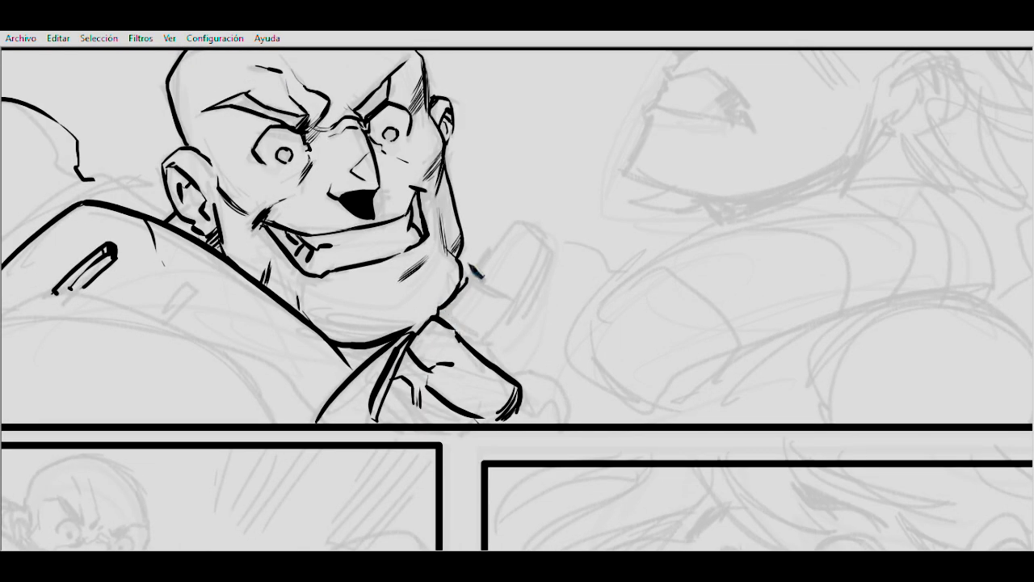
pyautogui.moveTo(477, 267)
pyautogui.mouseDown()
pyautogui.moveTo(499, 231)
pyautogui.moveTo(548, 234)
pyautogui.moveTo(523, 289)
pyautogui.moveTo(488, 280)
pyautogui.moveTo(509, 290)
pyautogui.mouseUp()
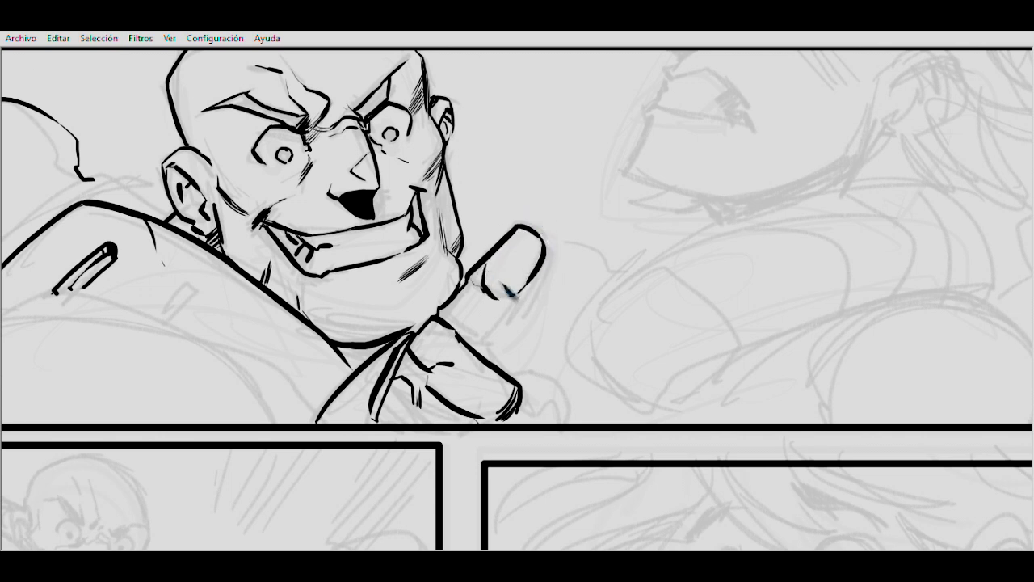
pyautogui.moveTo(485, 333)
pyautogui.mouseDown()
pyautogui.moveTo(502, 320)
pyautogui.moveTo(470, 309)
pyautogui.mouseUp()
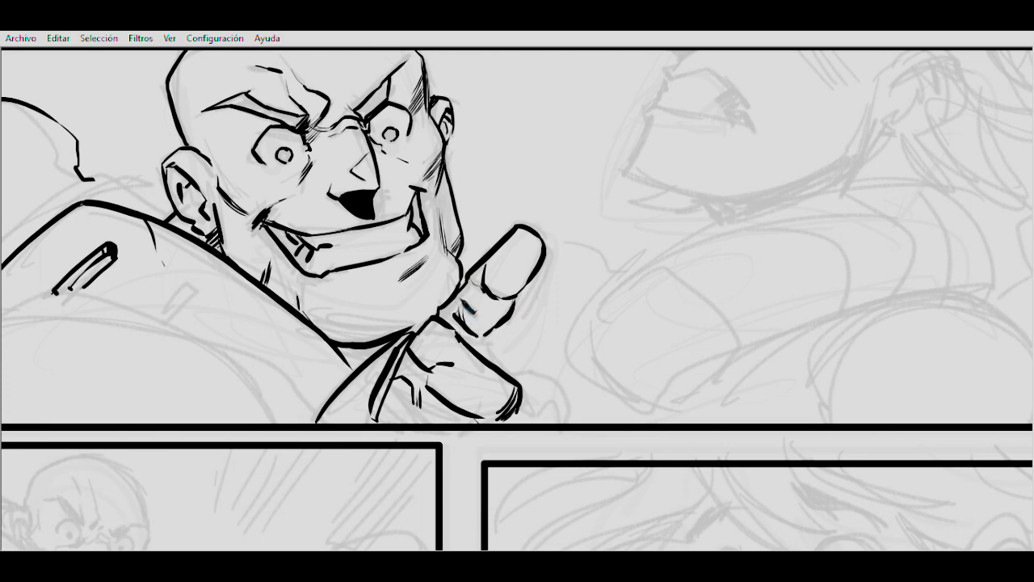
pyautogui.scroll(-1, 483, 326)
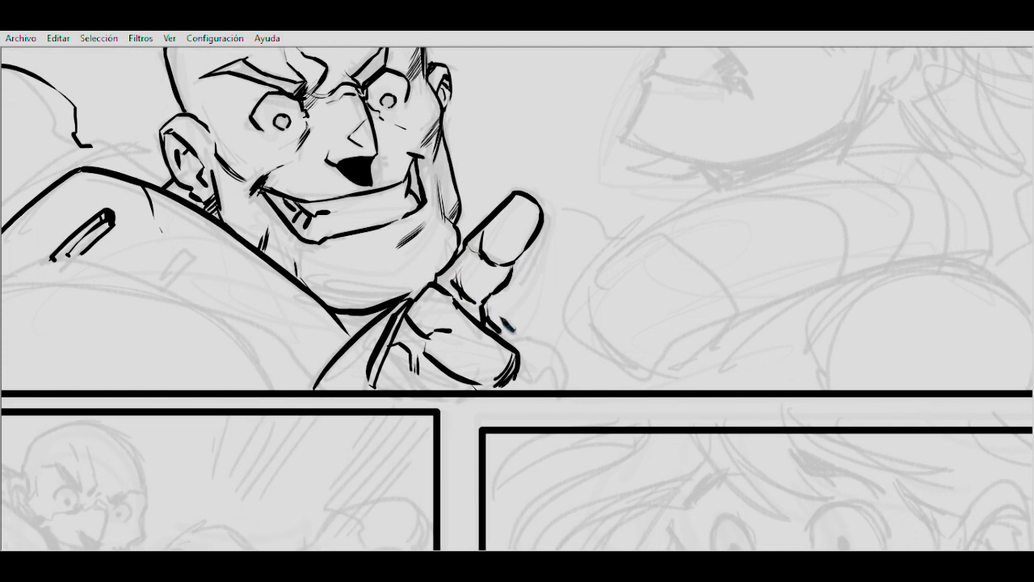
pyautogui.moveTo(519, 333)
pyautogui.mouseDown()
pyautogui.moveTo(534, 340)
pyautogui.moveTo(491, 286)
pyautogui.moveTo(542, 315)
pyautogui.moveTo(531, 340)
pyautogui.mouseUp()
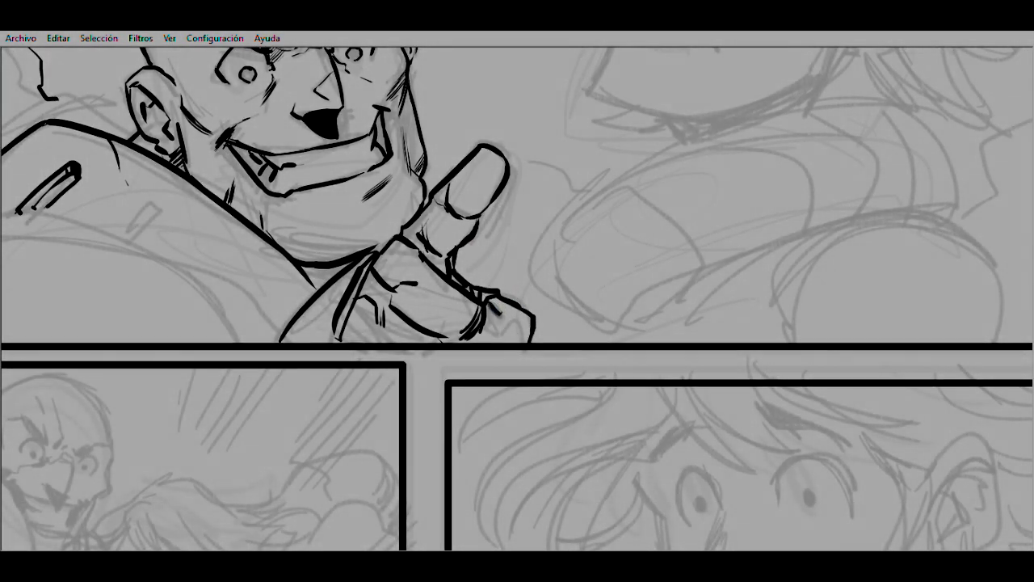